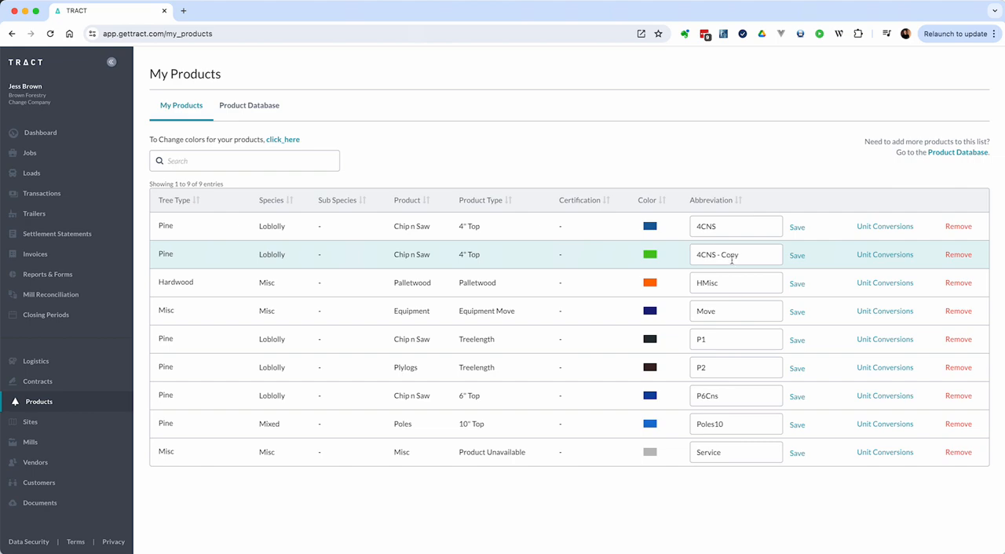
Change the copied Pine Loblolly 4" Top product's abbreviation to "4CNS - Quota A" and save it
{"action": "double_click", "coordinate": [731, 255]}
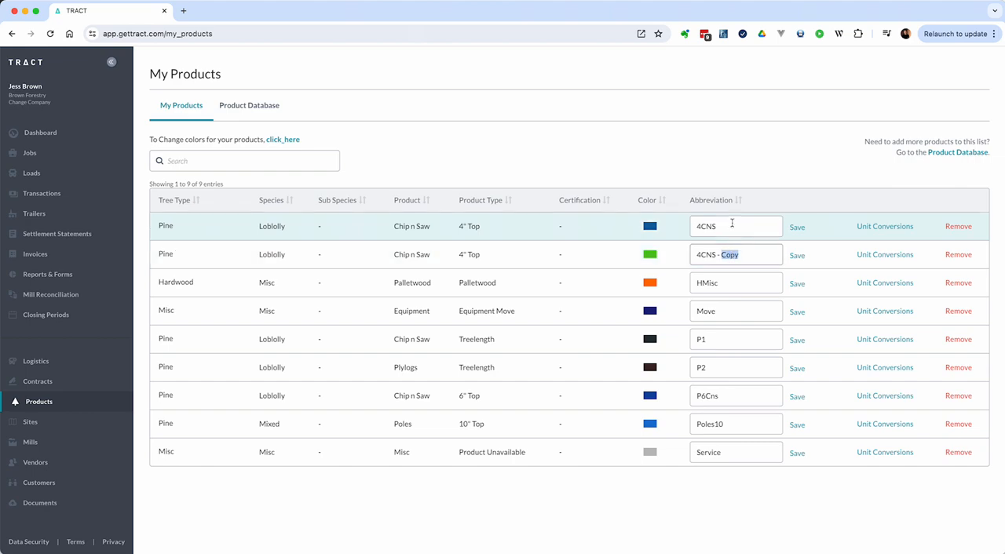
{"action": "type", "text": "Quota A"}
{"action": "key", "text": "Return"}
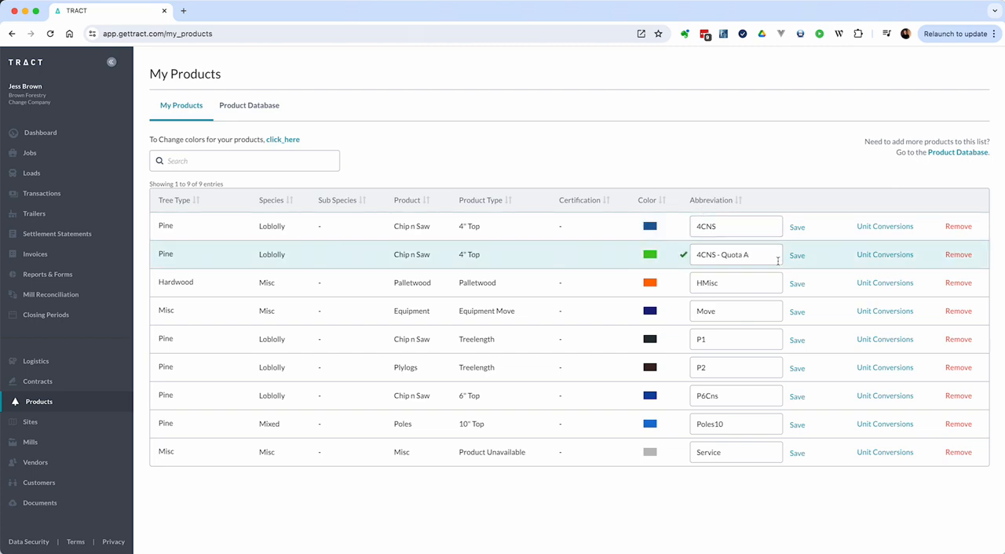
Duplicate the 4CNS product and try to save the copy with the abbreviation "4CNS"
{"action": "mouse_move", "coordinate": [223, 234]}
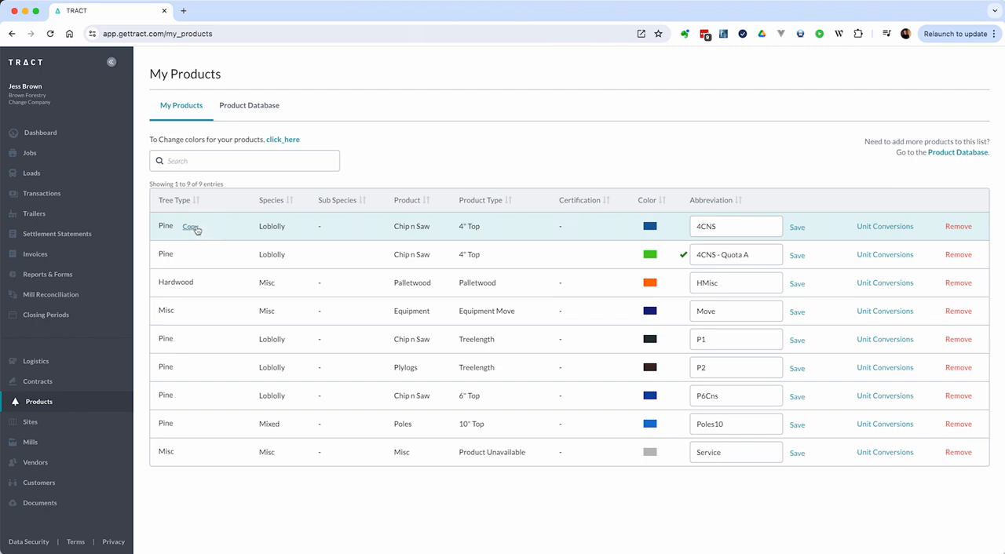
{"action": "left_click", "coordinate": [190, 228]}
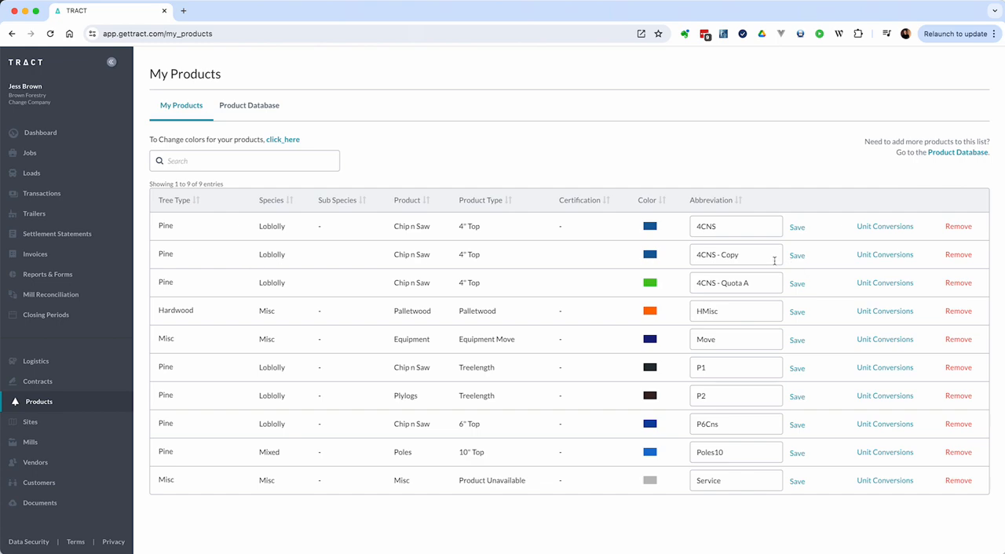
{"action": "left_click", "coordinate": [745, 257]}
{"action": "key", "text": "shift+alt+Left"}
{"action": "key", "text": "shift+Left"}
{"action": "key", "text": "shift+Left"}
{"action": "key", "text": "shift+Left"}
{"action": "key", "text": "shift+Right"}
{"action": "key", "text": "BackSpace"}
{"action": "key", "text": "BackSpace"}
{"action": "key", "text": "BackSpace"}
{"action": "key", "text": "BackSpace"}
{"action": "key", "text": "Return"}
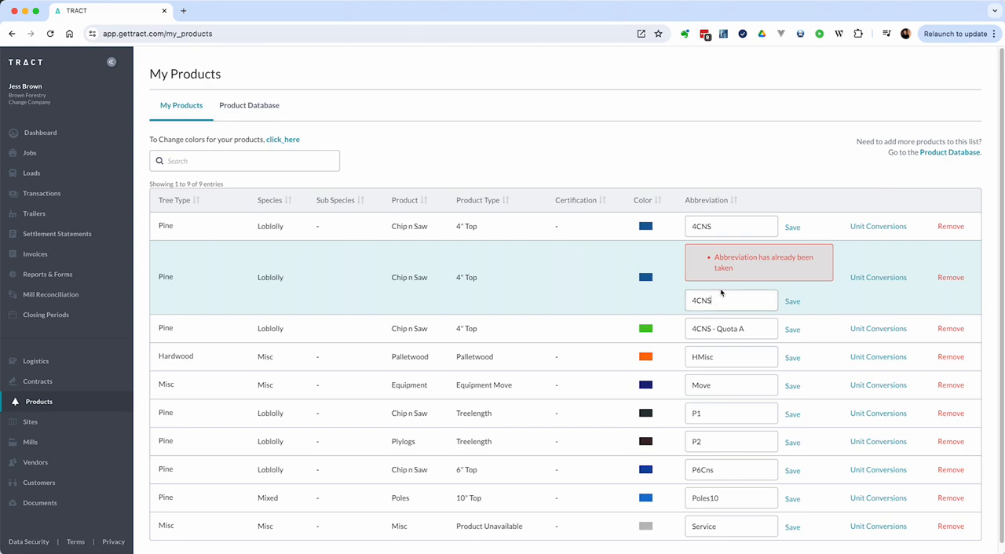
Save the new copy with the abbreviation "4CNS - Quota B"
{"action": "type", "text": "Quota B"}
{"action": "key", "text": "Return"}
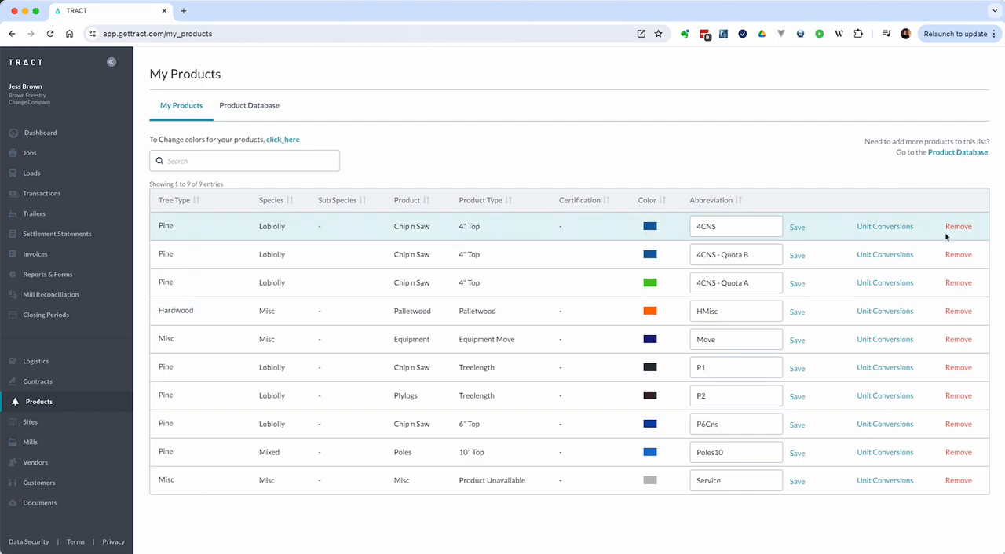
Remove the "4CNS - Quota B" product and try to remove the original 4CNS product
{"action": "left_click", "coordinate": [959, 254]}
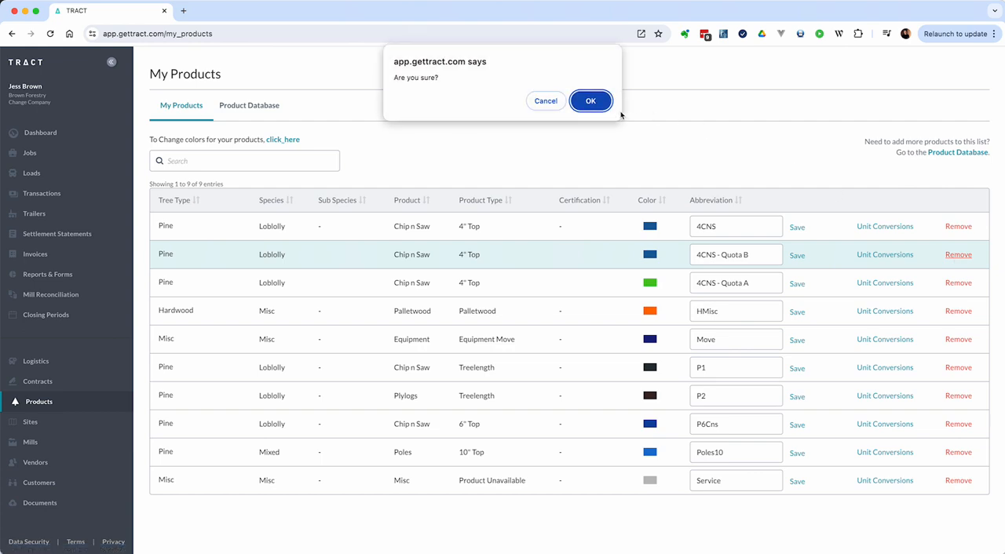
{"action": "left_click", "coordinate": [590, 101]}
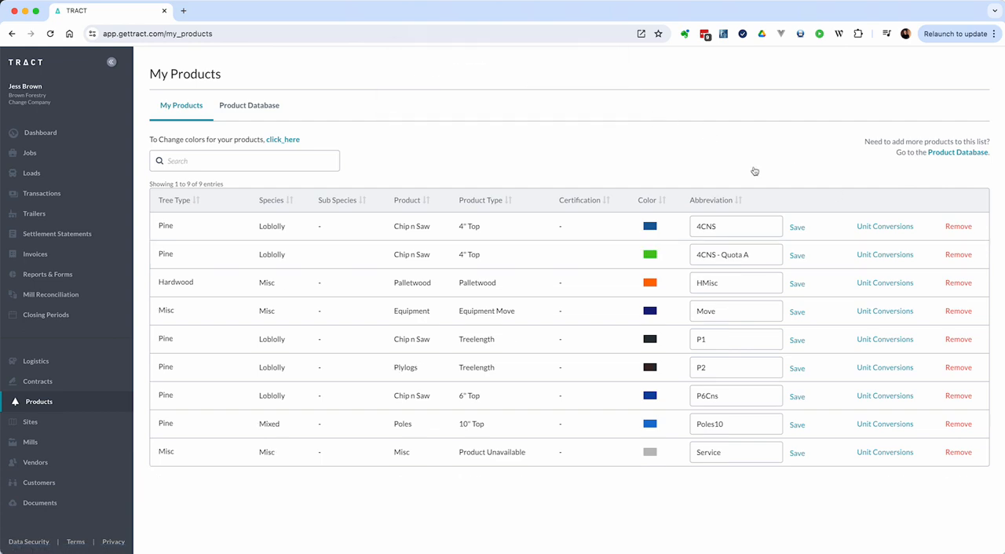
{"action": "left_click", "coordinate": [959, 227]}
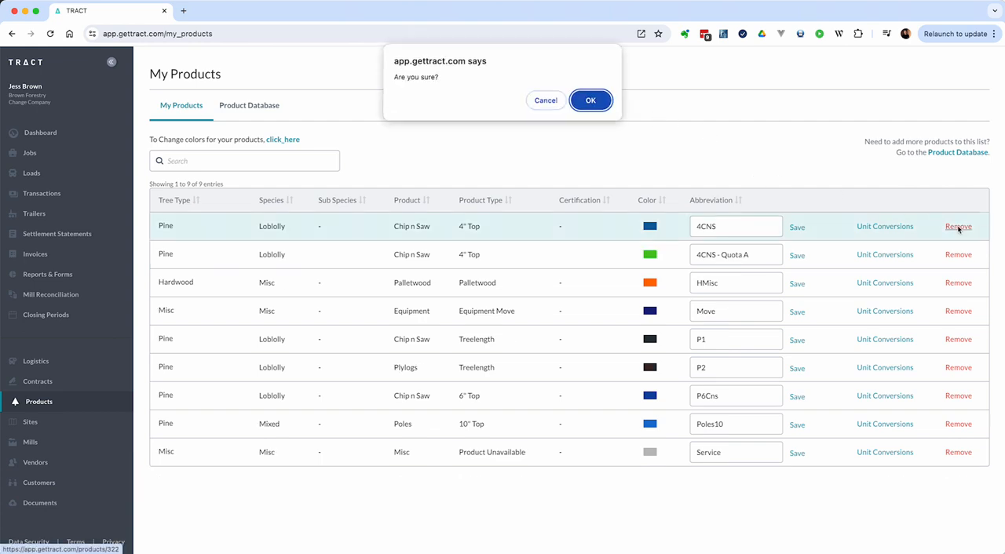
{"action": "left_click", "coordinate": [578, 104]}
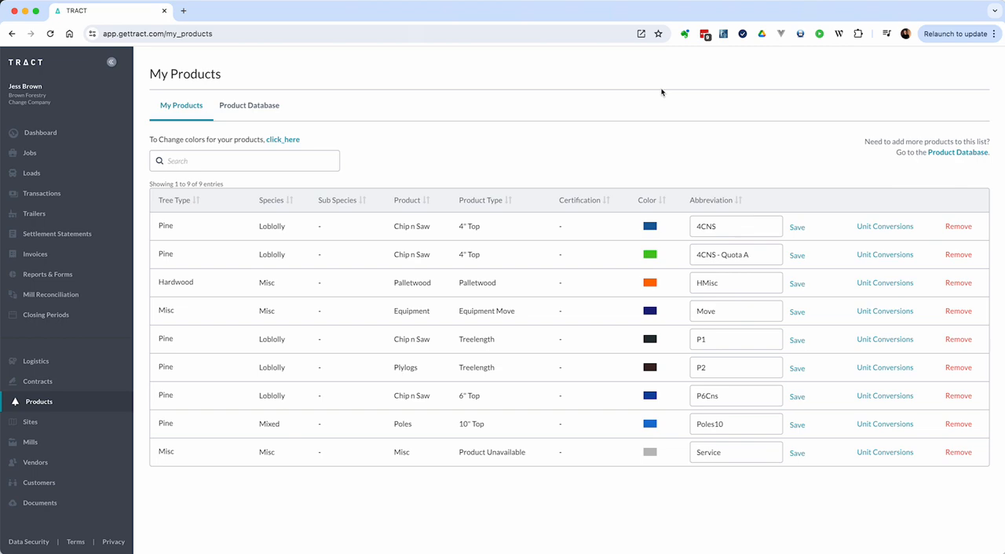
Change the original 4CNS product's abbreviation to "4CNS - [Archived]" and save it
{"action": "left_click", "coordinate": [723, 227]}
{"action": "type", "text": "- [Archived]"}
{"action": "key", "text": "Return"}
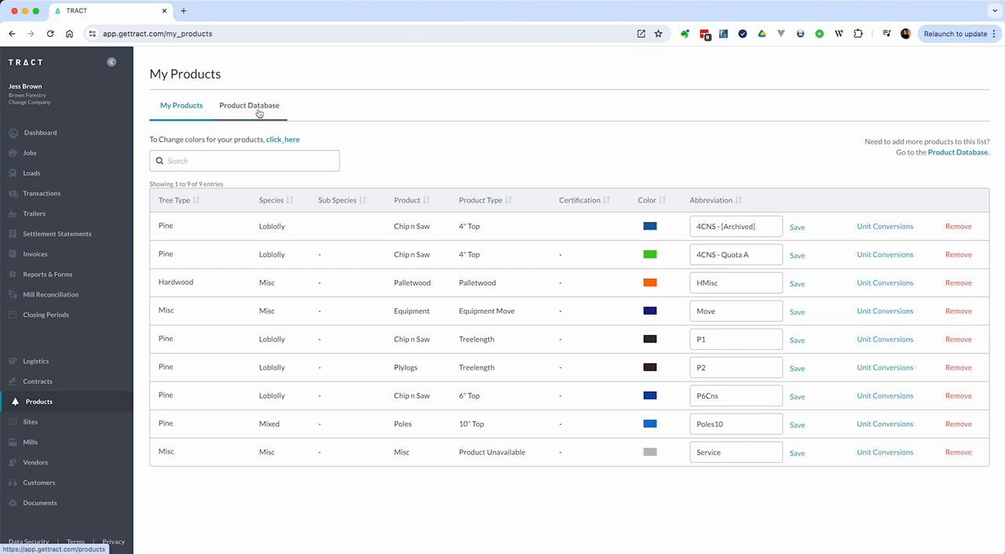
Open the product database and try to add the Hardwood Aspen Sawtimber Cut to Length product without an abbreviation
{"action": "left_click", "coordinate": [745, 284]}
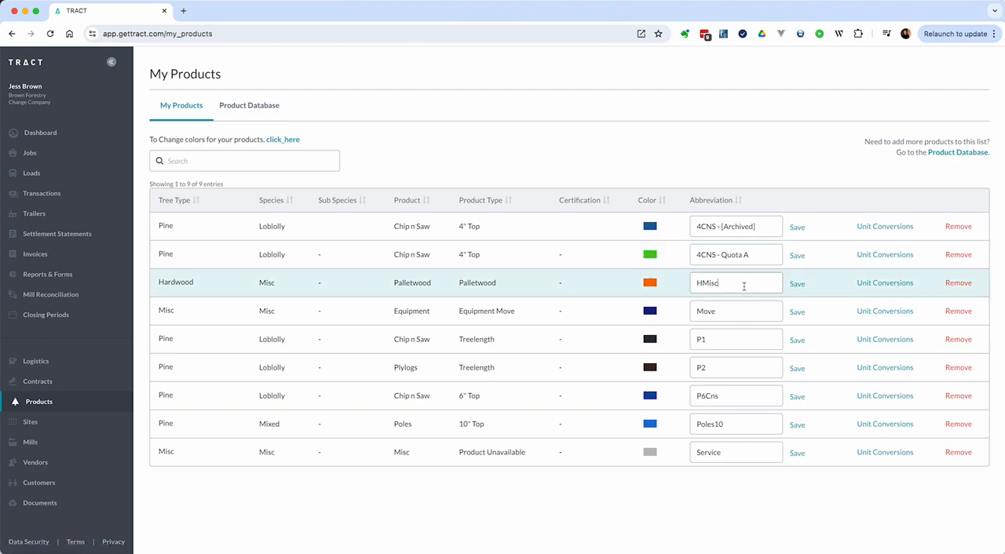
{"action": "left_click", "coordinate": [265, 114]}
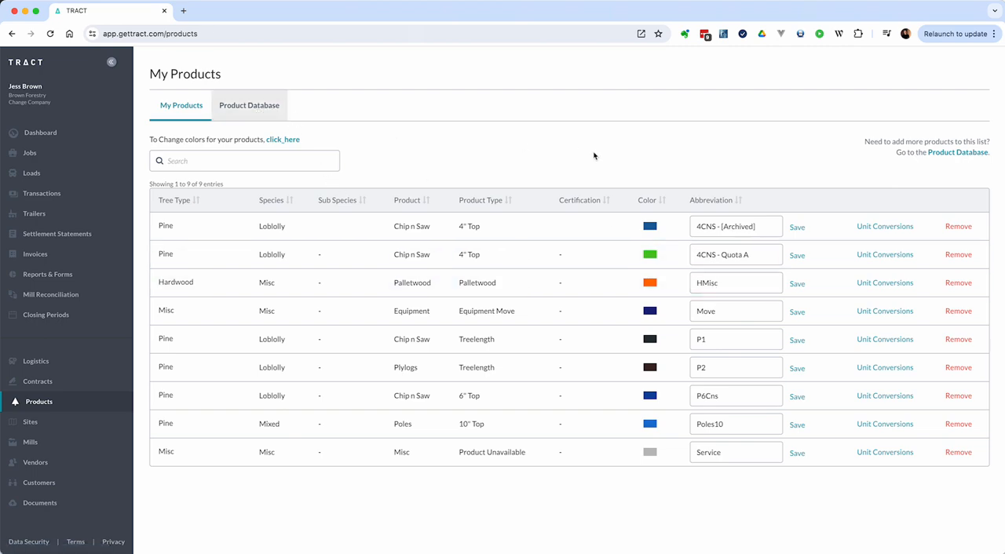
{"action": "scroll", "coordinate": [715, 271], "scroll_direction": "down", "scroll_amount": 5}
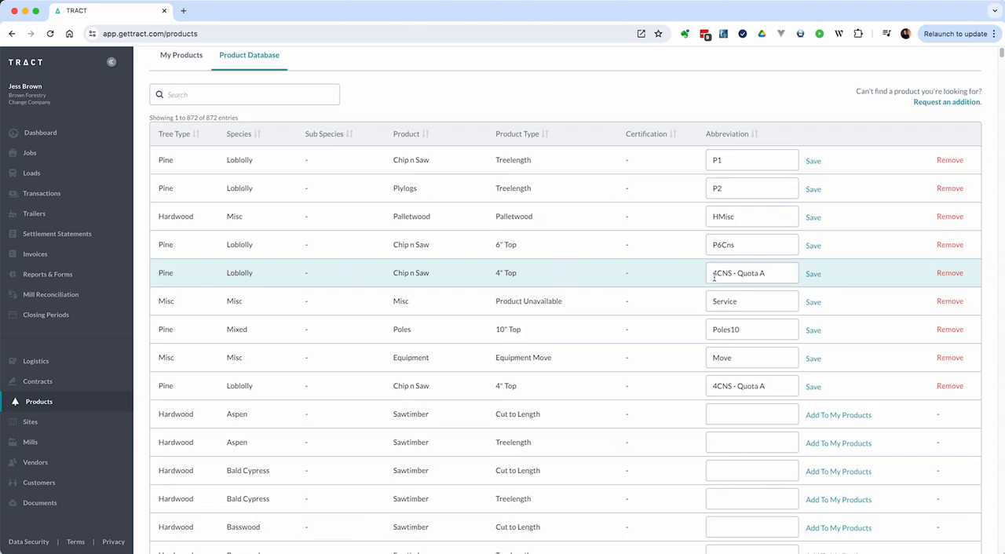
{"action": "scroll", "coordinate": [713, 278], "scroll_direction": "down", "scroll_amount": 2}
{"action": "left_click", "coordinate": [722, 213]}
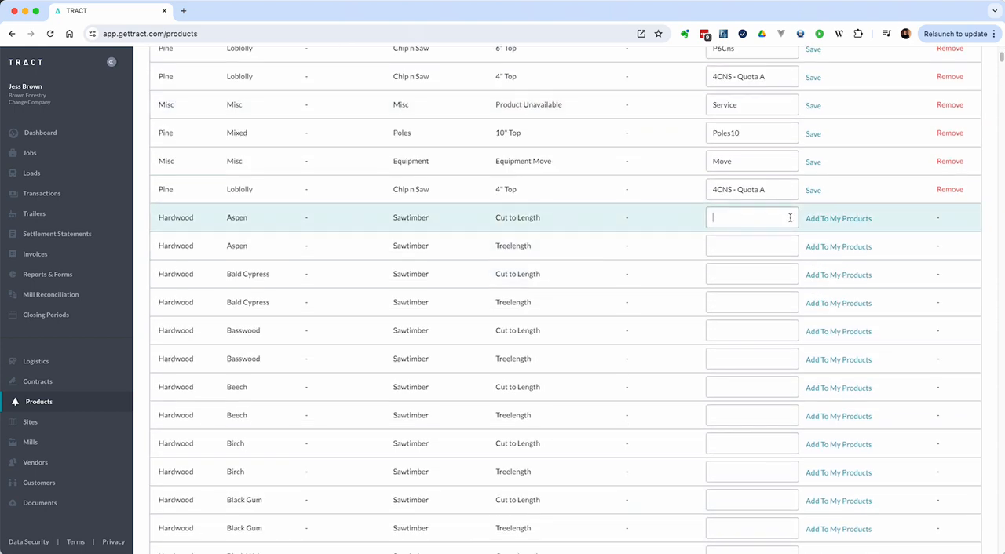
{"action": "left_click", "coordinate": [811, 219]}
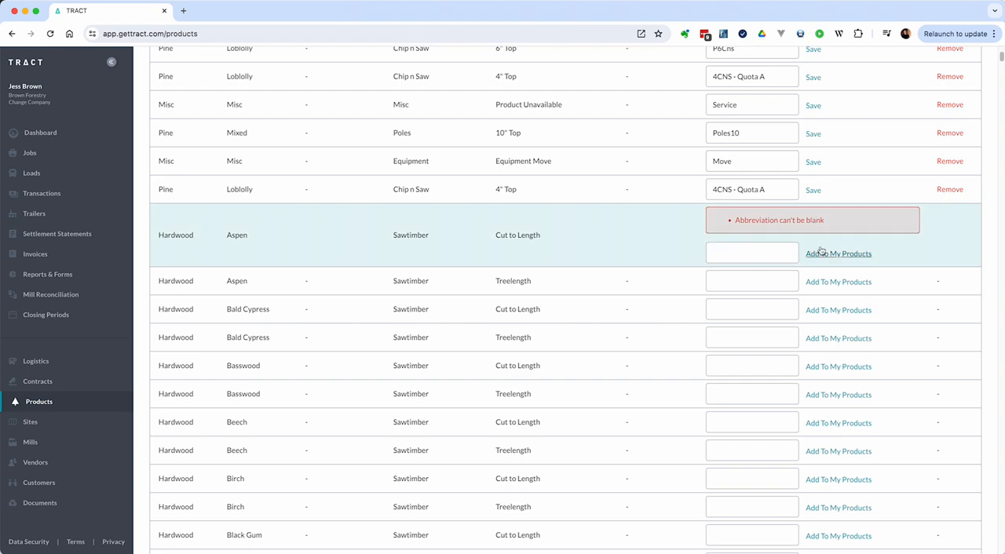
Add the Hardwood Aspen Sawtimber Cut to Length product with the abbreviation "asldkfj" and remove it again
{"action": "left_click", "coordinate": [776, 251]}
{"action": "type", "text": "asldkfj"}
{"action": "key", "text": "Return"}
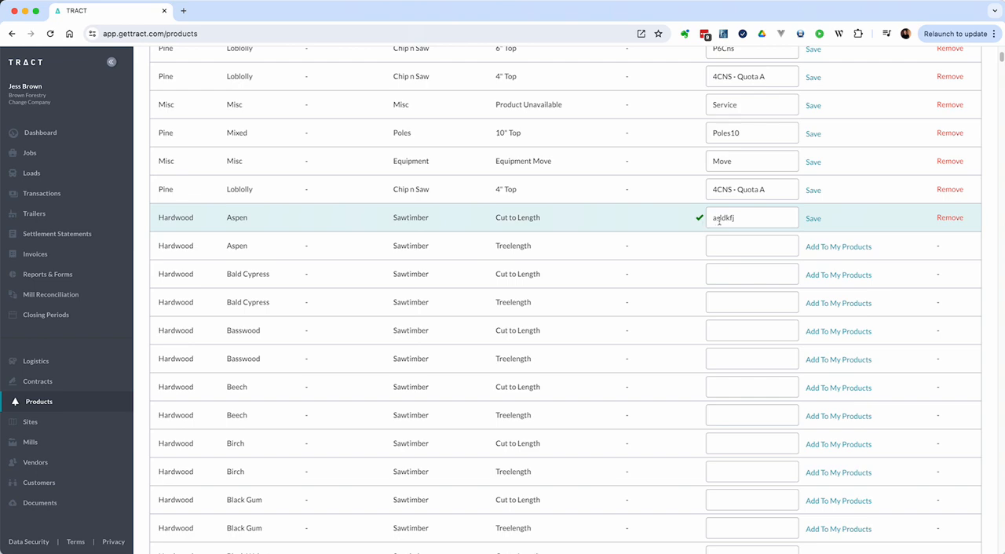
{"action": "left_click", "coordinate": [939, 220]}
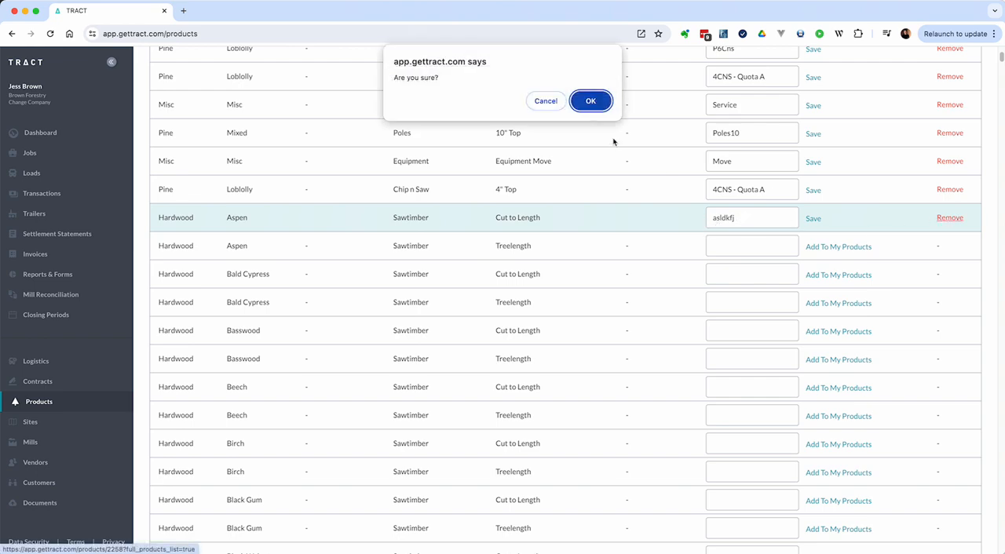
{"action": "left_click", "coordinate": [600, 102]}
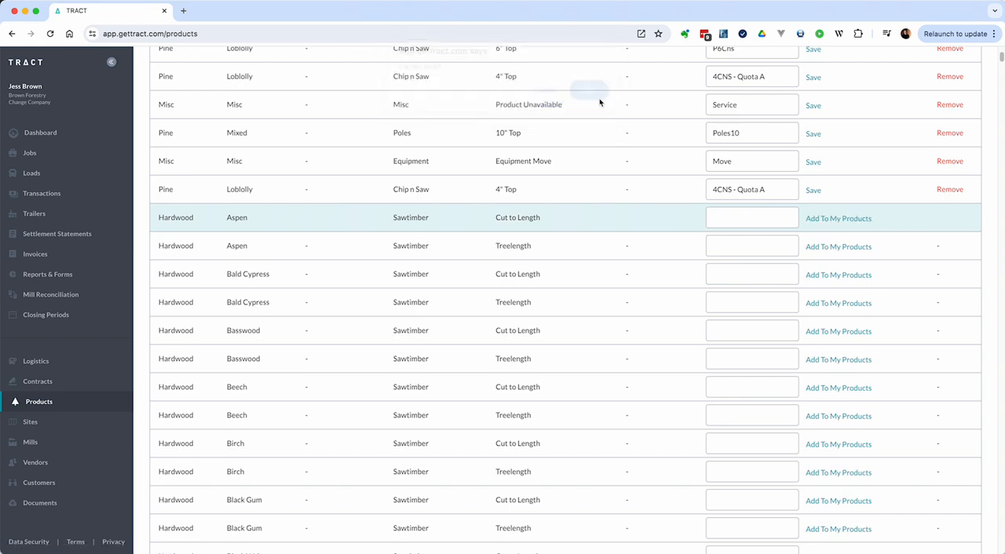
Try to add the Hardwood Aspen Sawtimber Cut to Length product with the abbreviation "Move"
{"action": "left_click", "coordinate": [734, 215]}
{"action": "type", "text": "Move"}
{"action": "key", "text": "Return"}
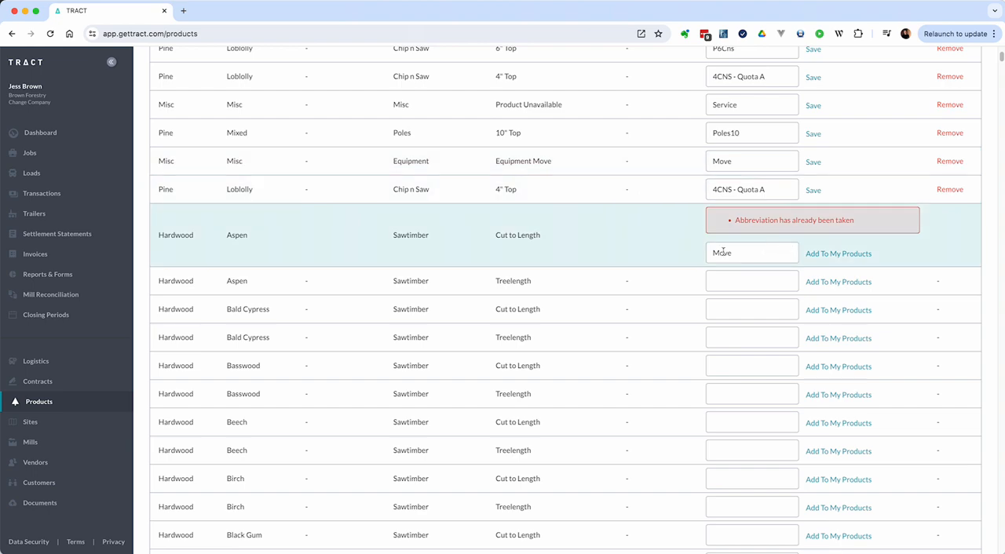
{"action": "scroll", "coordinate": [666, 239], "scroll_direction": "up", "scroll_amount": 3}
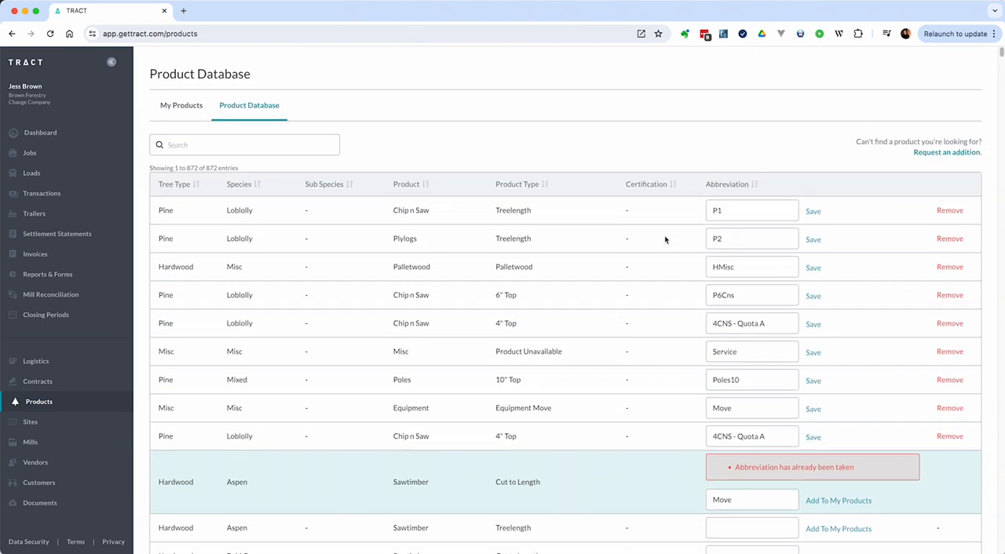